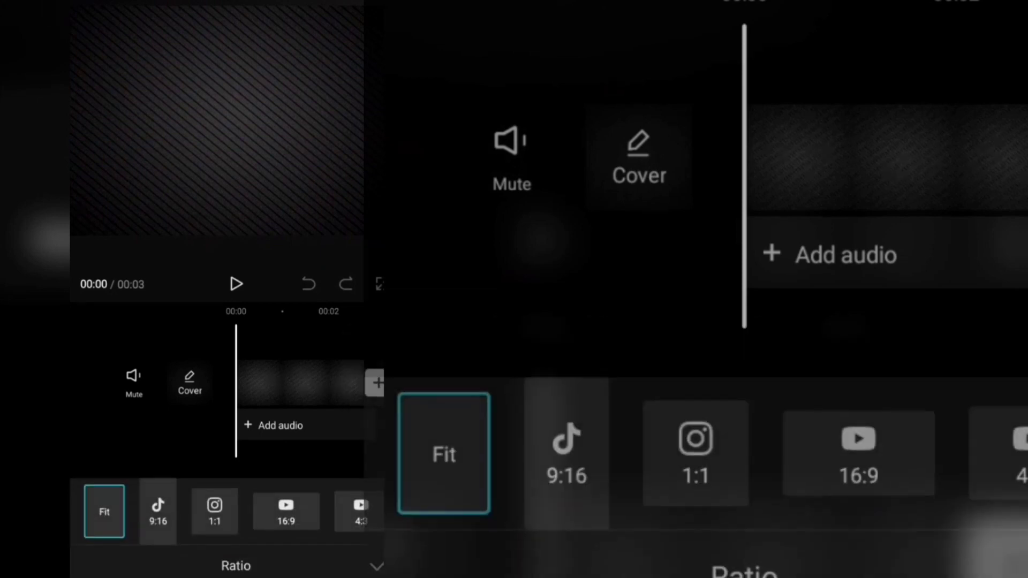
Step: Set the thumbnail project's aspect ratio to 16:9 widescreen
{"action": "left_click", "coordinate": [858, 445]}
{"action": "left_click", "coordinate": [376, 567]}
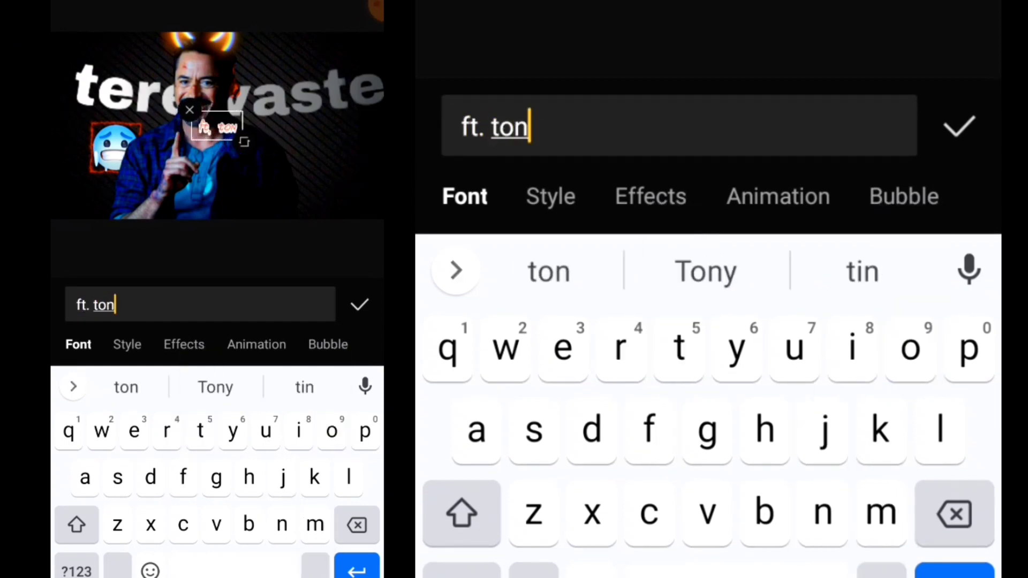
Step: Give the 'ft. Tony stark' caption Vasek Italic font and a red glow effect, then confirm
{"action": "left_click", "coordinate": [129, 384]}
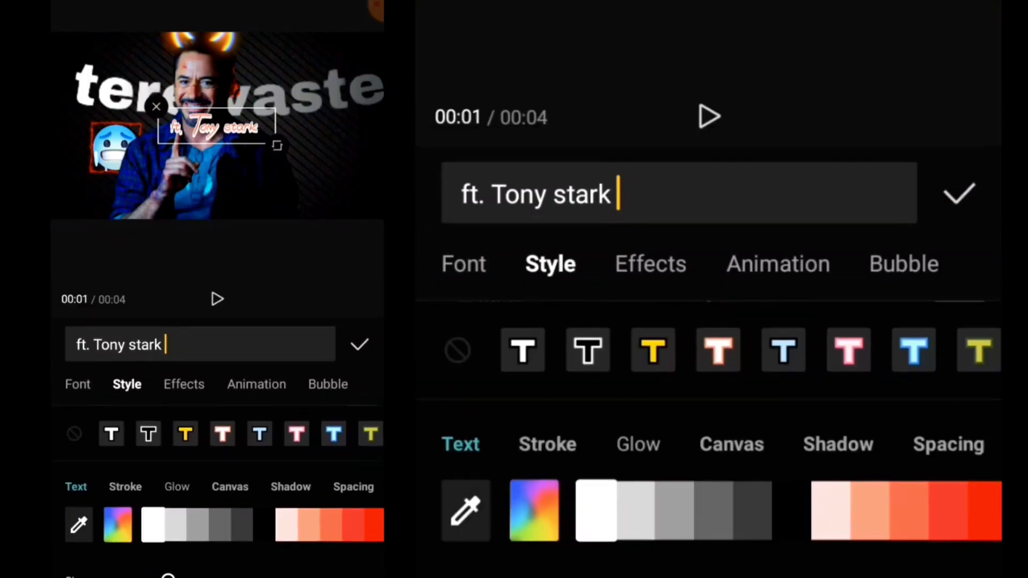
{"action": "left_click", "coordinate": [78, 382]}
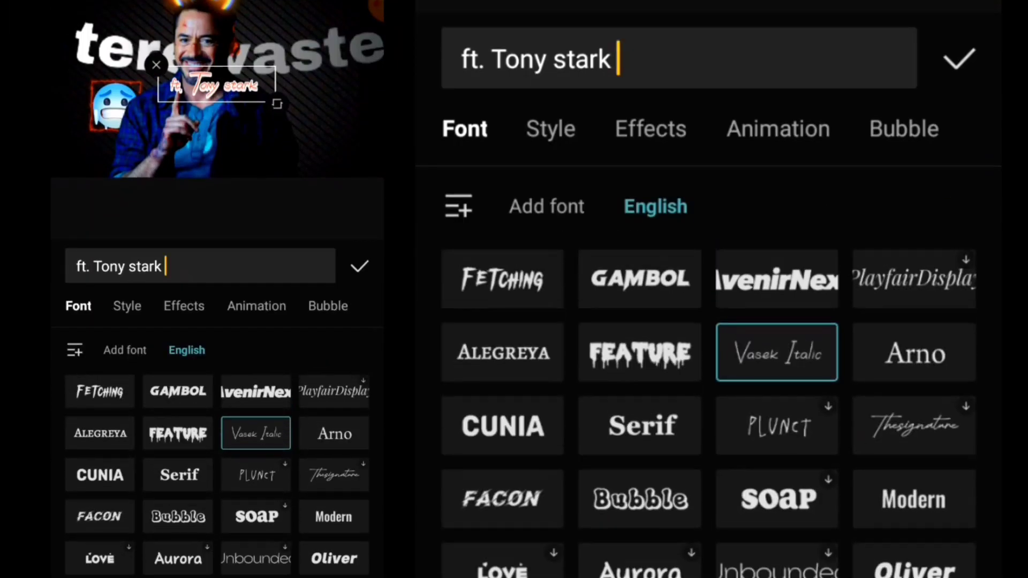
{"action": "left_click", "coordinate": [184, 307]}
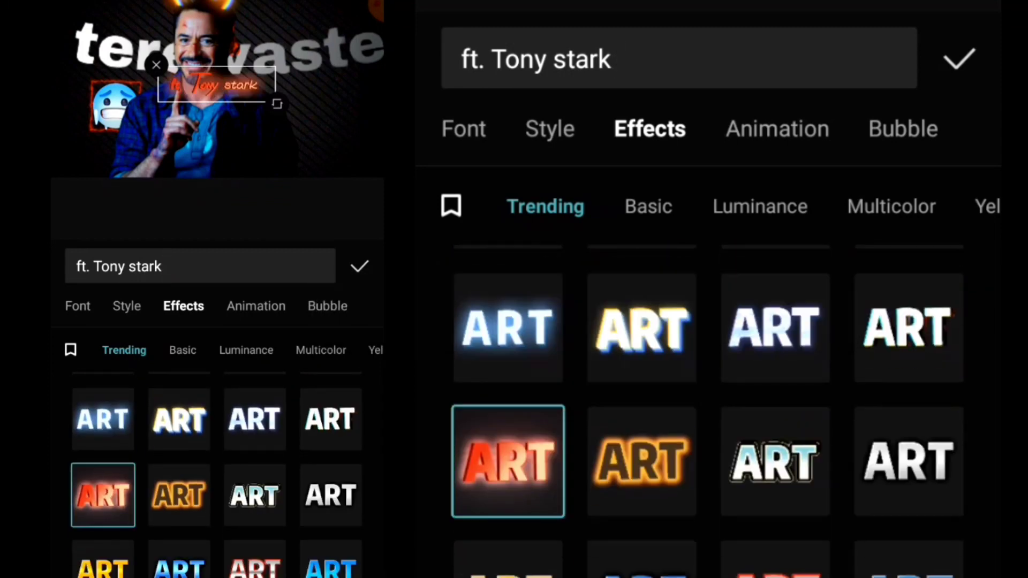
{"action": "left_click", "coordinate": [959, 58]}
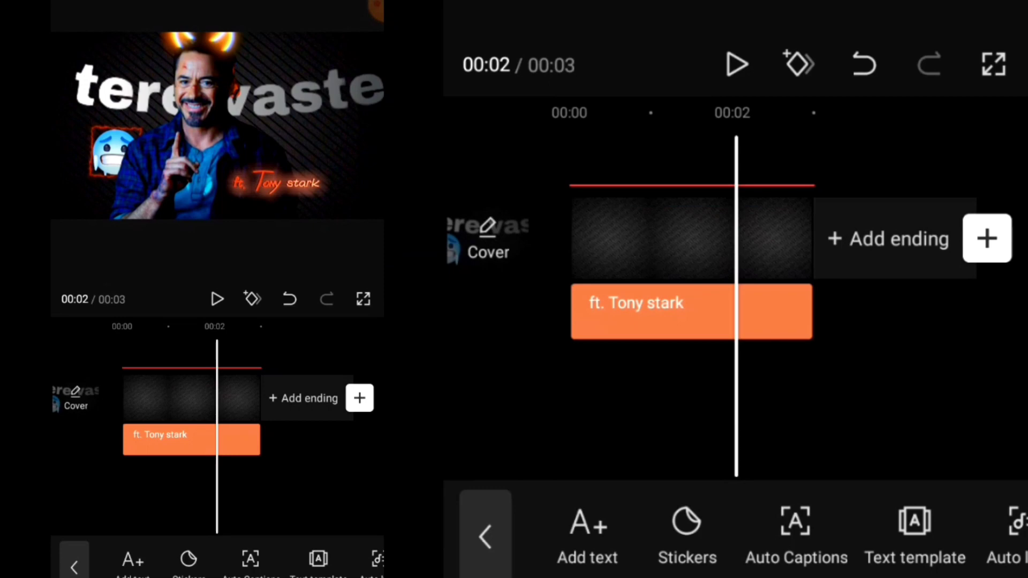
Step: Select the dark striped background clip and bring up its Adjust colour controls
{"action": "left_click", "coordinate": [485, 537]}
{"action": "left_click", "coordinate": [690, 257]}
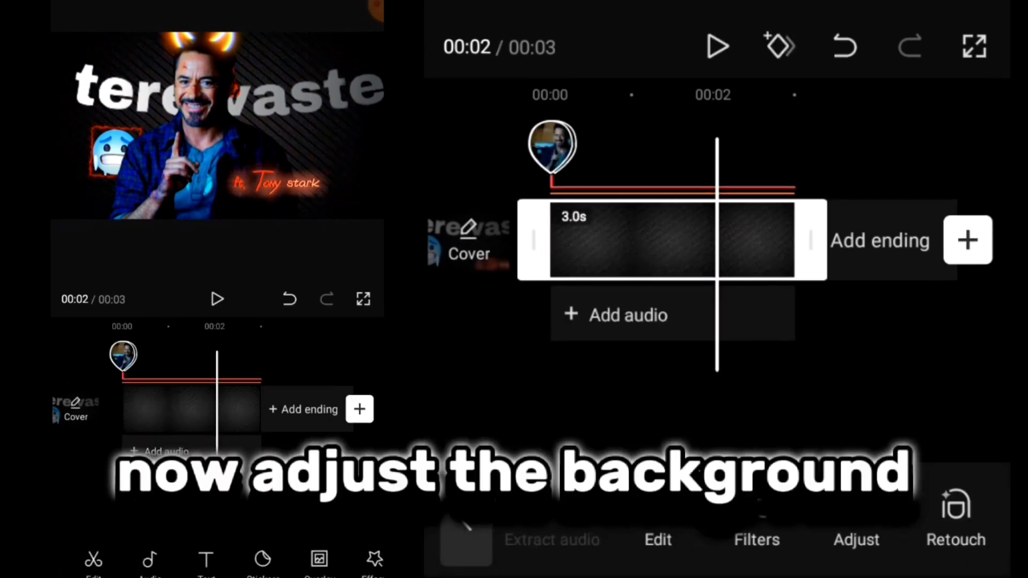
{"action": "left_click", "coordinate": [610, 539]}
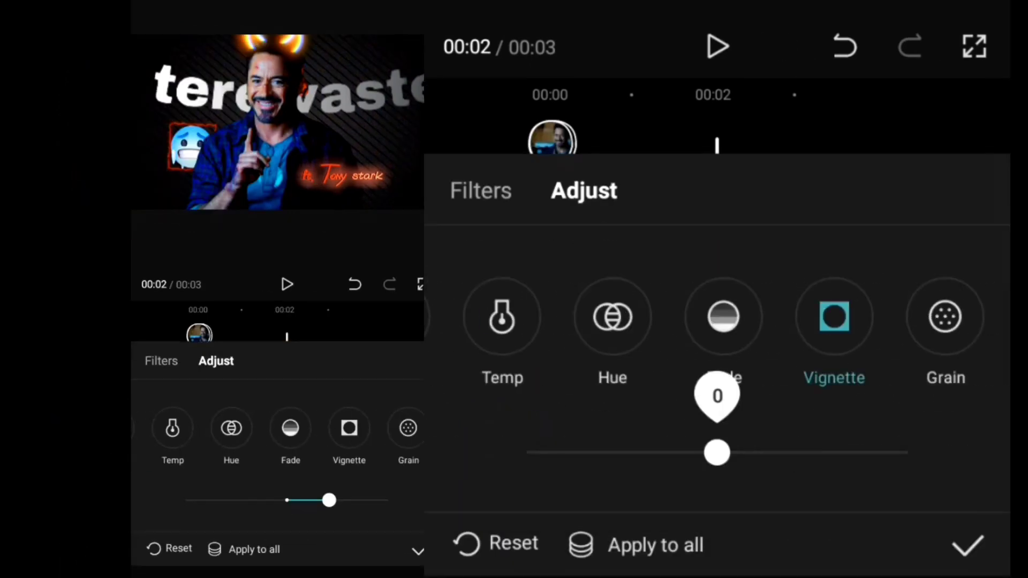